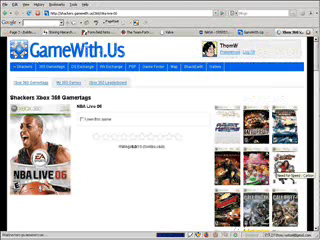
On the add-game form, search for "NBA 07 360" to find the Xbox 360 result.
{"action": "left_click", "coordinate": [255, 32]}
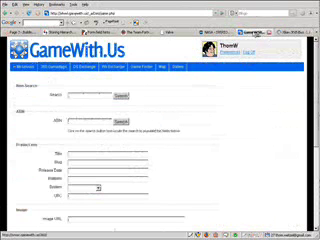
{"action": "left_click", "coordinate": [92, 95]}
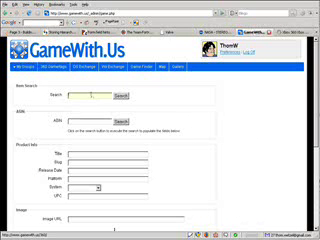
{"action": "type", "text": "nb"}
{"action": "type", "text": "a"}
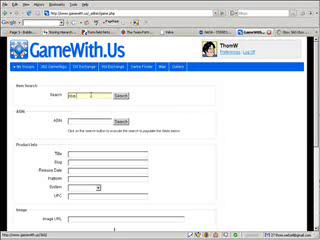
{"action": "type", "text": " 2k7"}
{"action": "type", "text": " 360"}
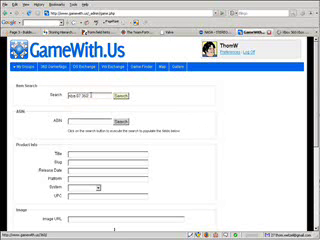
{"action": "key", "text": "Return"}
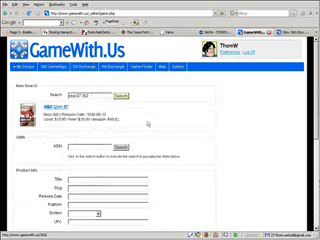
Auto-fill the ASIN, product details and image URL from the NBA Live 07 result.
{"action": "left_click", "coordinate": [50, 106]}
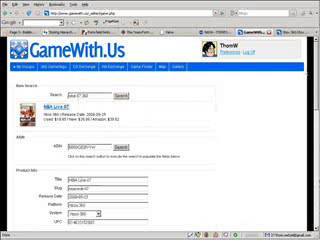
{"action": "scroll", "coordinate": [160, 130], "scroll_direction": "down", "scroll_amount": 5}
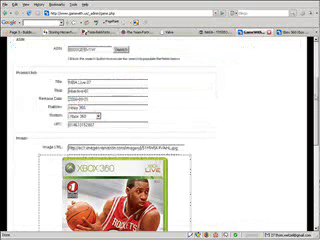
{"action": "scroll", "coordinate": [160, 130], "scroll_direction": "down", "scroll_amount": 4}
{"action": "scroll", "coordinate": [160, 130], "scroll_direction": "down", "scroll_amount": 3}
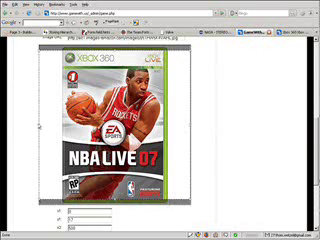
Crop the NBA Live 07 cover, save the game, then return to the Shackers Xbox 360 tab.
{"action": "left_click_drag", "start_coordinate": [40, 125], "coordinate": [53, 125]}
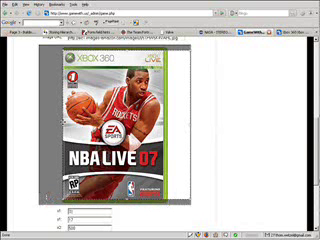
{"action": "left_click_drag", "start_coordinate": [188, 122], "coordinate": [167, 125]}
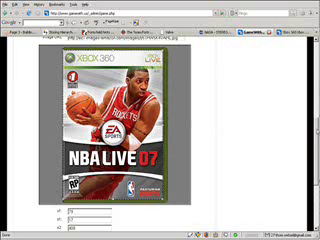
{"action": "scroll", "coordinate": [204, 134], "scroll_direction": "down", "scroll_amount": 3}
{"action": "scroll", "coordinate": [90, 148], "scroll_direction": "down", "scroll_amount": 1}
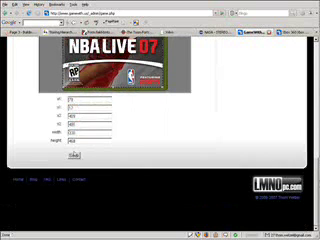
{"action": "left_click", "coordinate": [73, 156]}
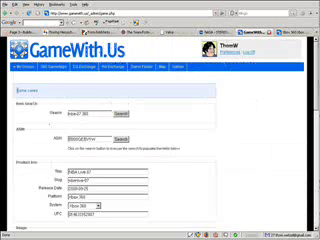
{"action": "left_click_drag", "start_coordinate": [16, 91], "coordinate": [53, 93]}
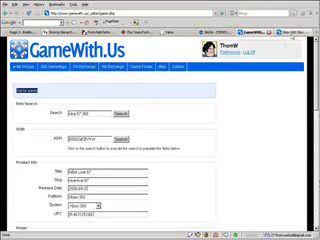
{"action": "left_click", "coordinate": [292, 32]}
Open the NBA Live 07 cover from the Xbox 360 Gamertags game list.
{"action": "left_click", "coordinate": [52, 67]}
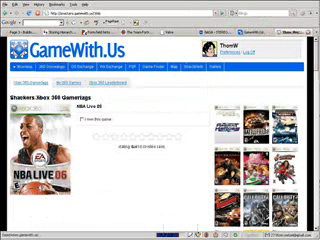
{"action": "scroll", "coordinate": [160, 140], "scroll_direction": "down", "scroll_amount": 5}
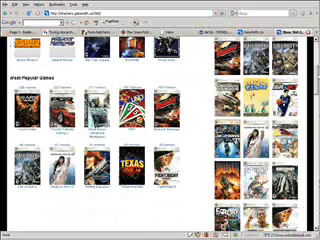
{"action": "scroll", "coordinate": [160, 140], "scroll_direction": "down", "scroll_amount": 5}
{"action": "scroll", "coordinate": [160, 140], "scroll_direction": "down", "scroll_amount": 2}
{"action": "scroll", "coordinate": [256, 135], "scroll_direction": "down", "scroll_amount": 2}
{"action": "scroll", "coordinate": [256, 135], "scroll_direction": "down", "scroll_amount": 2}
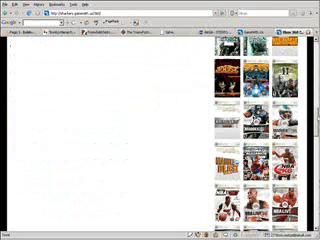
{"action": "scroll", "coordinate": [256, 135], "scroll_direction": "down", "scroll_amount": 2}
{"action": "scroll", "coordinate": [256, 135], "scroll_direction": "down", "scroll_amount": 2}
{"action": "left_click", "coordinate": [256, 136]}
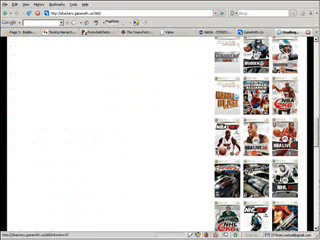